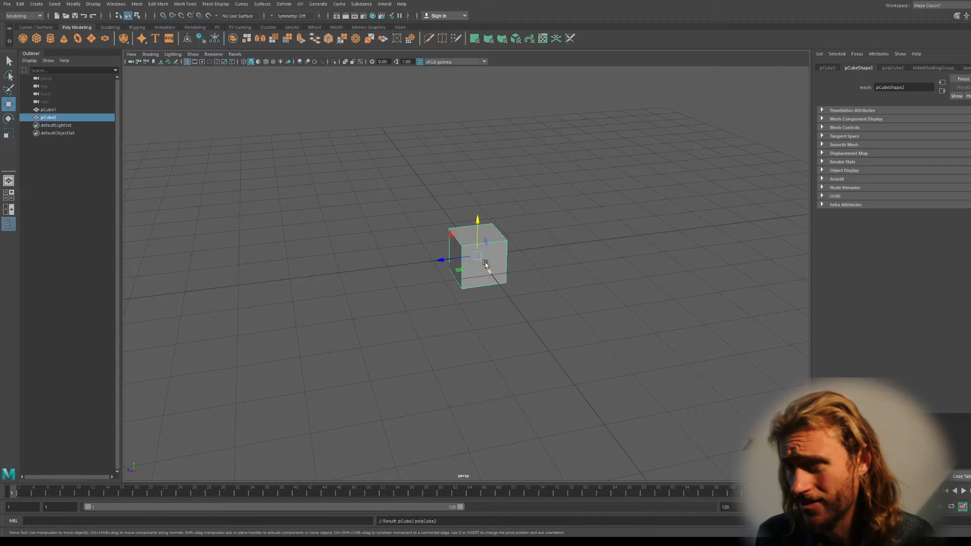
Drag pCube2 left, move pCube1 right and up, then show the four-view layout
{"action": "left_click_drag", "start_coordinate": [440, 260], "coordinate": [284, 279]}
{"action": "left_click", "coordinate": [489, 256]}
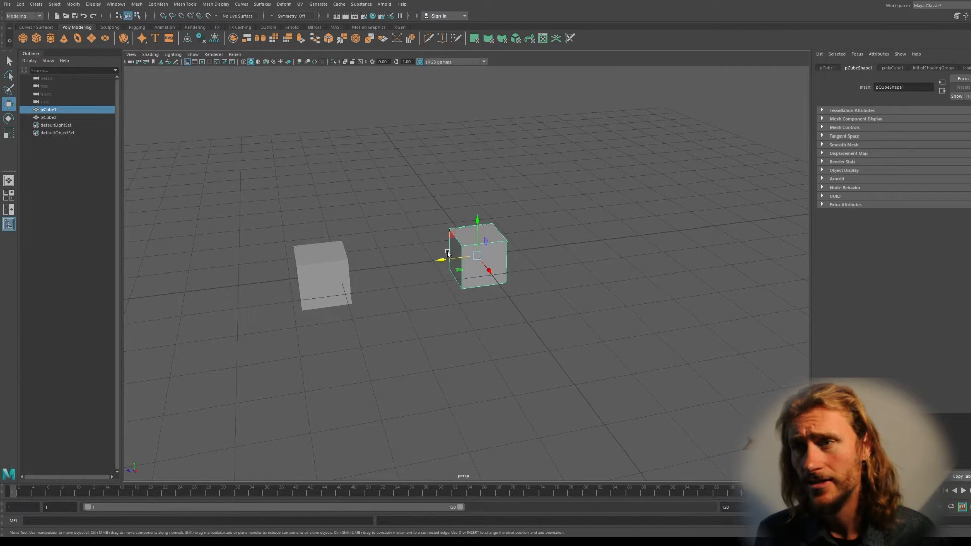
{"action": "left_click_drag", "start_coordinate": [445, 260], "coordinate": [484, 260]}
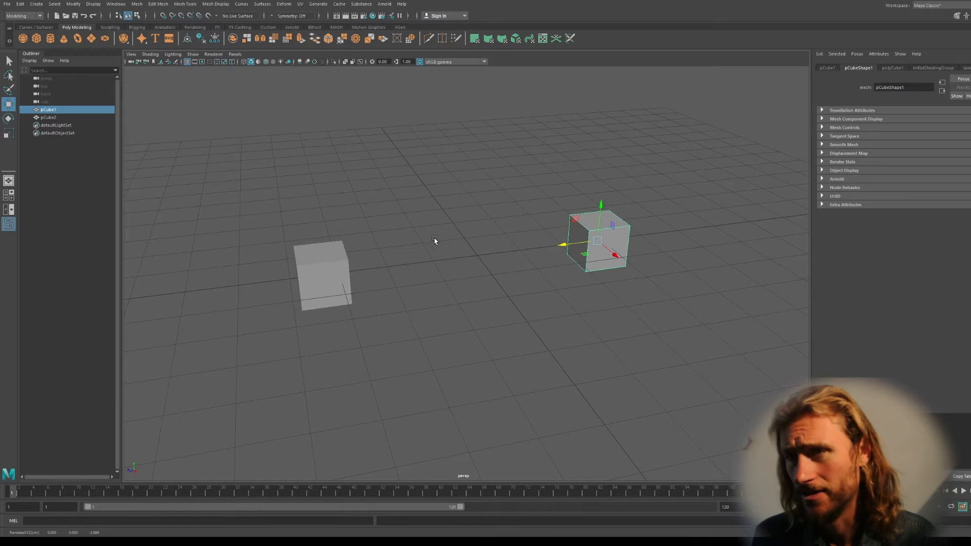
{"action": "left_click_drag", "start_coordinate": [595, 212], "coordinate": [531, 76]}
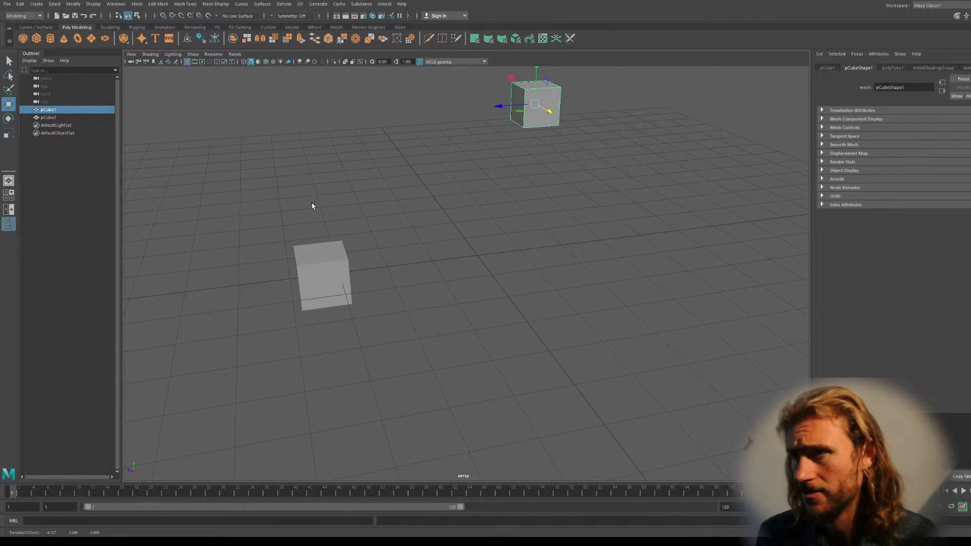
{"action": "key", "text": "space"}
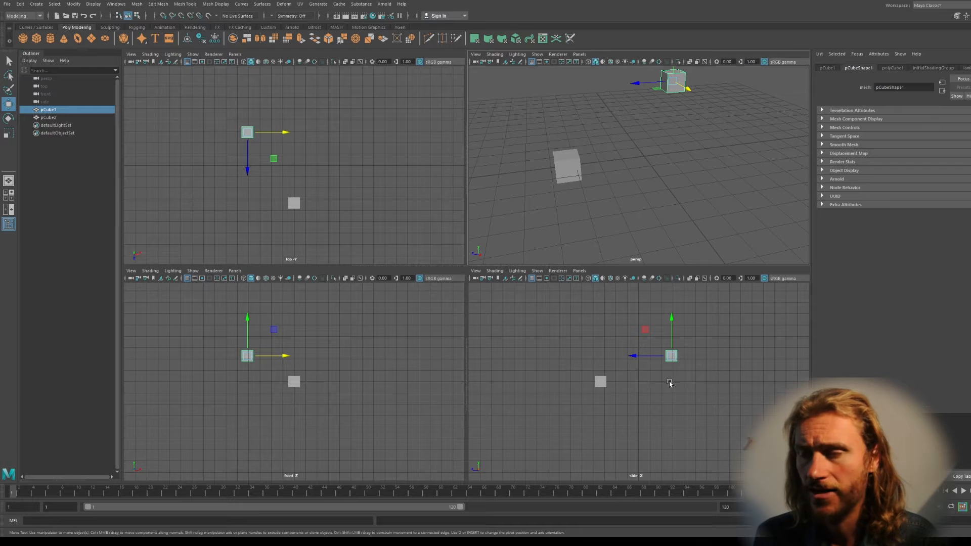
Select both pCube2 and pCube1 and open the Align Objects option box
{"action": "left_click", "coordinate": [601, 381], "text": "shift"}
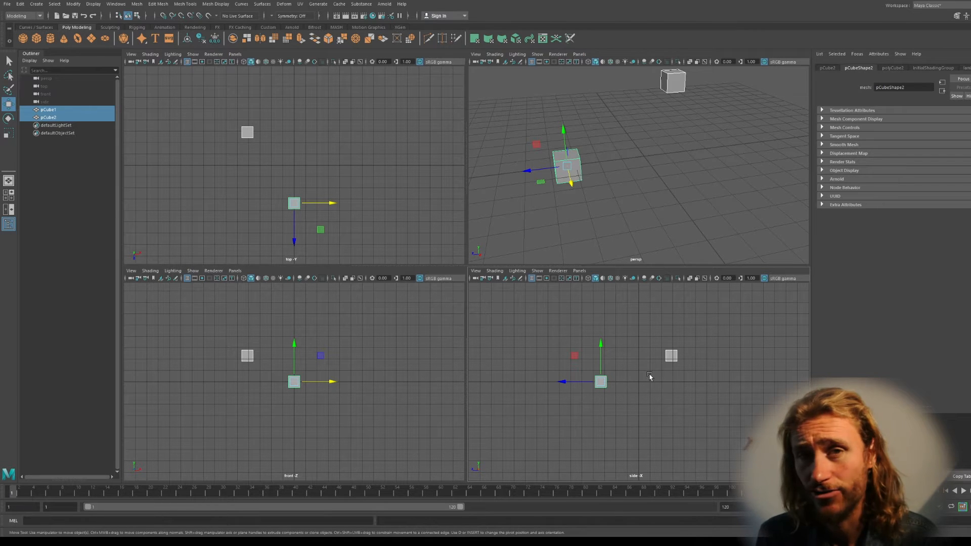
{"action": "left_click", "coordinate": [672, 356], "text": "shift"}
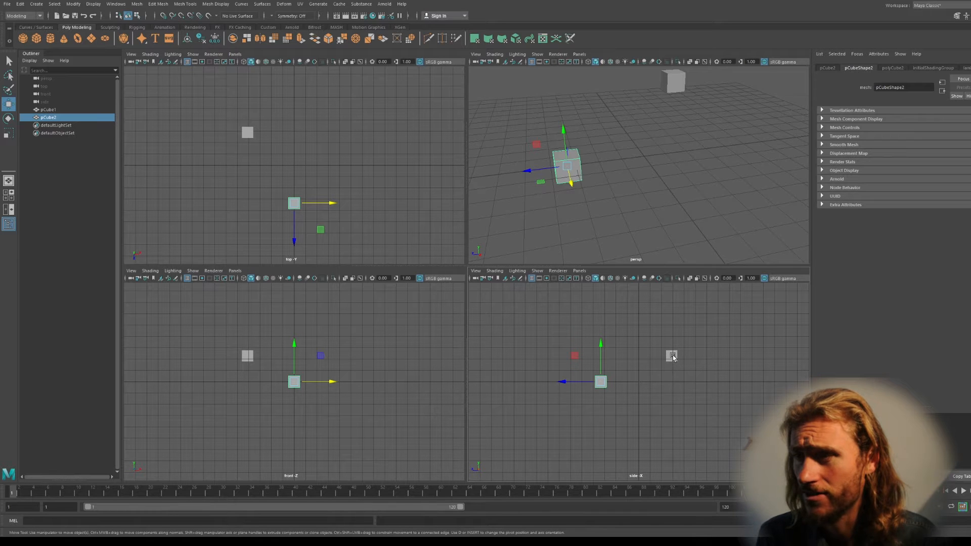
{"action": "left_click", "coordinate": [672, 356], "text": "shift"}
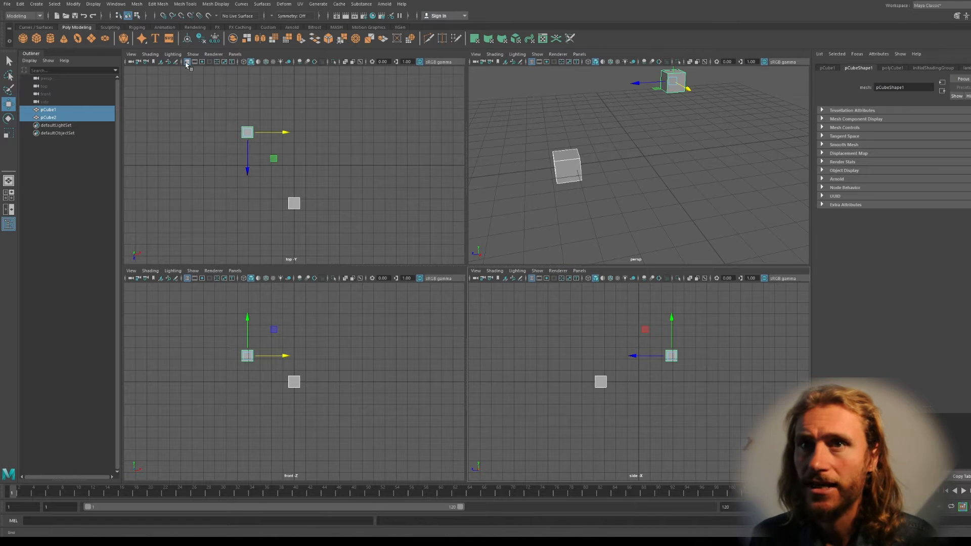
{"action": "left_click", "coordinate": [74, 4]}
{"action": "mouse_move", "coordinate": [97, 81]}
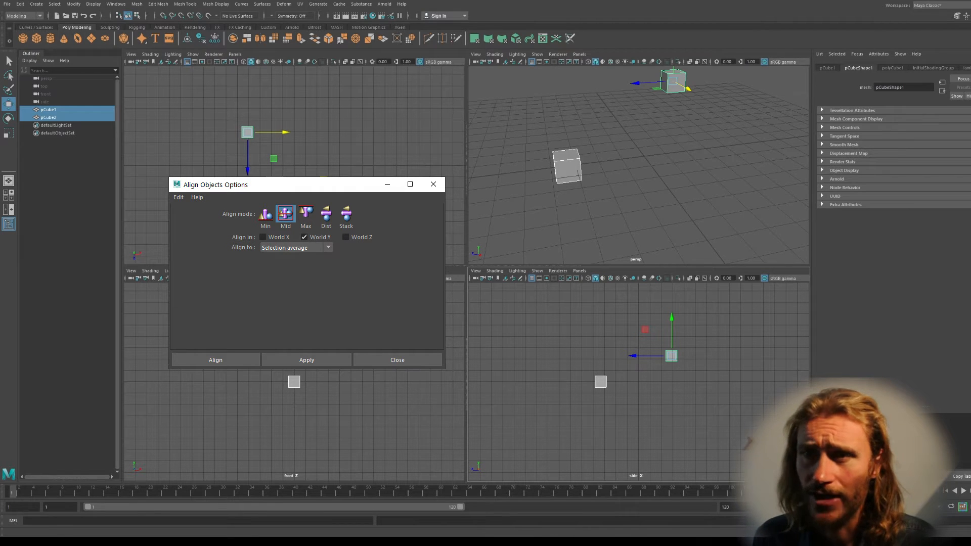
Apply a Mid alignment in World Y, then undo it
{"action": "left_click", "coordinate": [307, 360]}
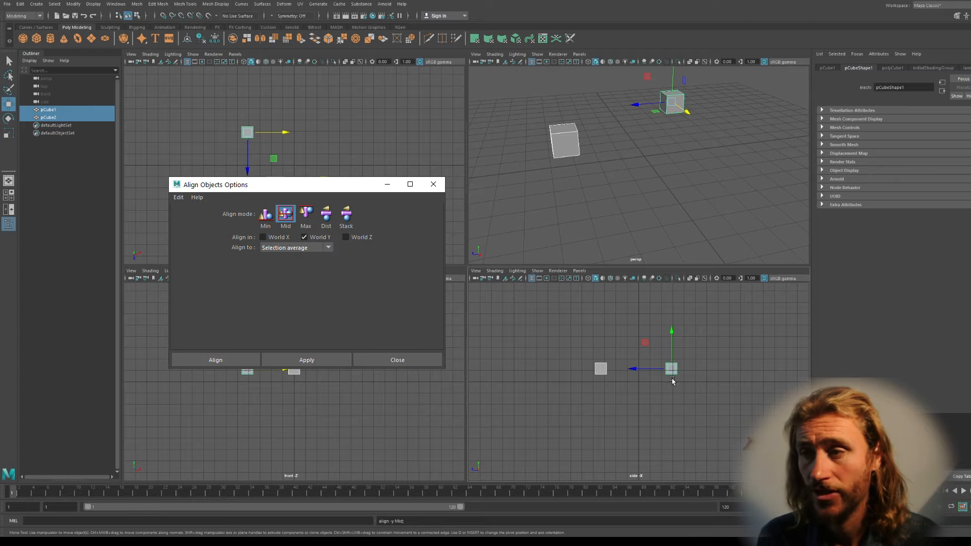
{"action": "left_click", "coordinate": [615, 331]}
{"action": "key", "text": "ctrl+z"}
{"action": "key", "text": "ctrl+z"}
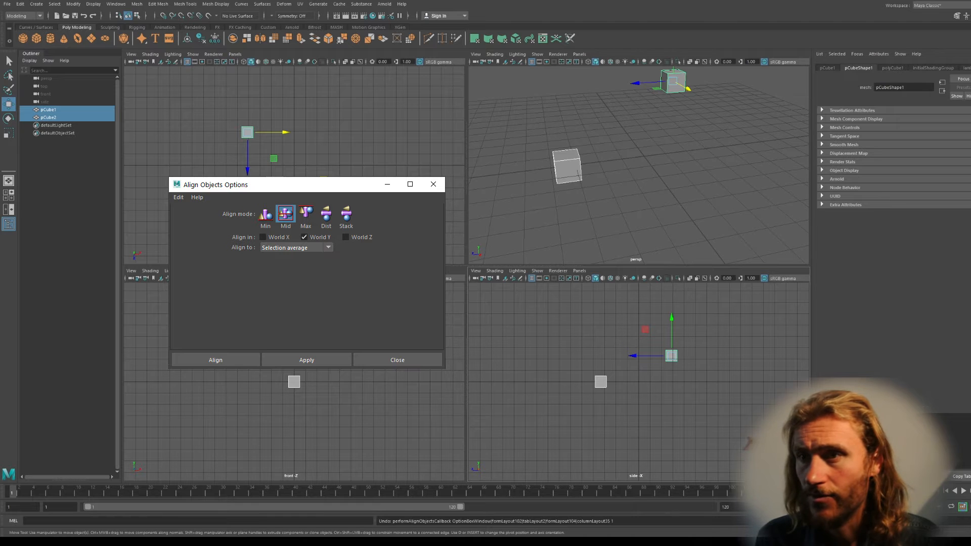
Switch the alignment to World Z and apply Mid alignment instead
{"action": "left_click", "coordinate": [305, 237]}
{"action": "left_click", "coordinate": [346, 238]}
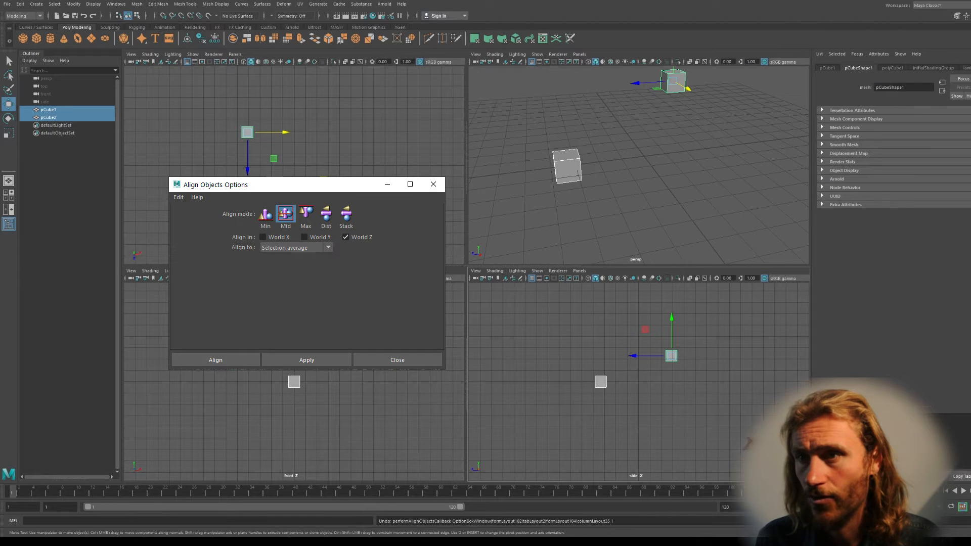
{"action": "left_click", "coordinate": [307, 360]}
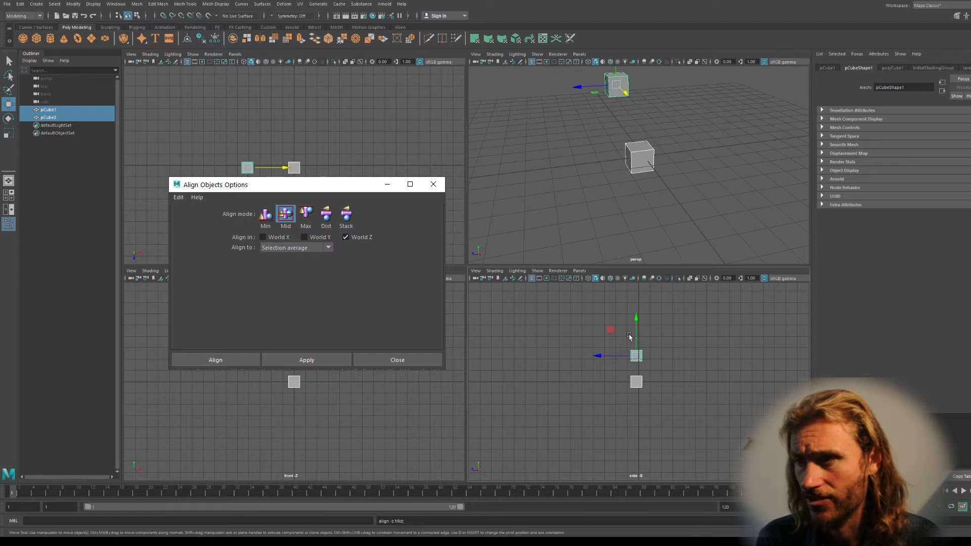
{"action": "left_click_drag", "start_coordinate": [640, 209], "coordinate": [629, 188], "text": "alt"}
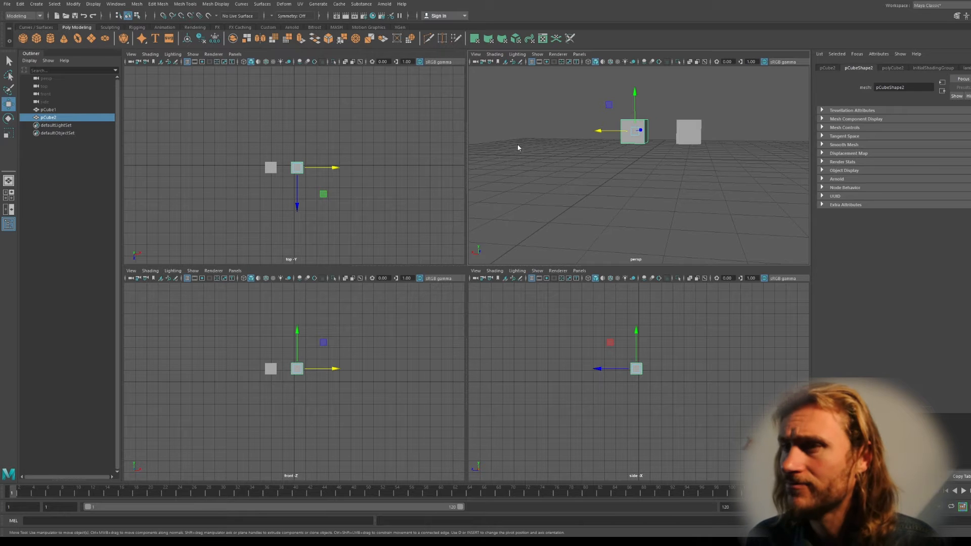
View the cubes from above, select pCube2, and turn on Snap to Points
{"action": "left_click_drag", "start_coordinate": [660, 148], "coordinate": [574, 174], "text": "alt"}
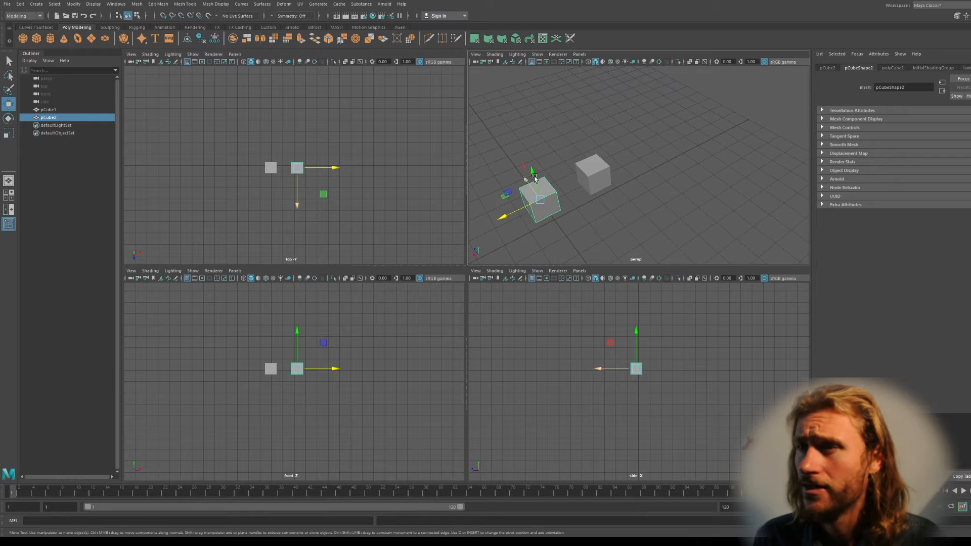
{"action": "middle_click_drag", "start_coordinate": [579, 214], "coordinate": [651, 153], "text": "alt"}
{"action": "scroll", "coordinate": [621, 213], "scroll_direction": "up", "scroll_amount": 8}
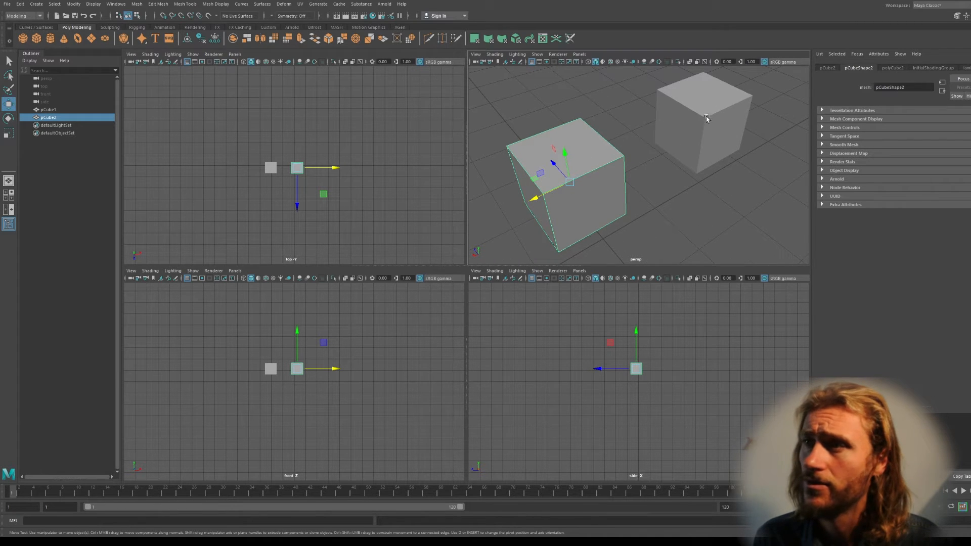
{"action": "left_click", "coordinate": [676, 93]}
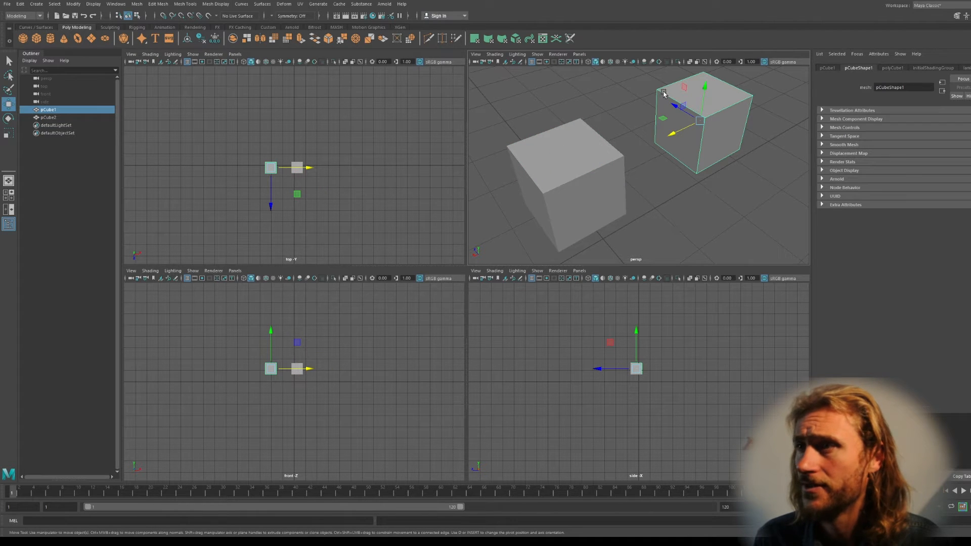
{"action": "left_click", "coordinate": [585, 174]}
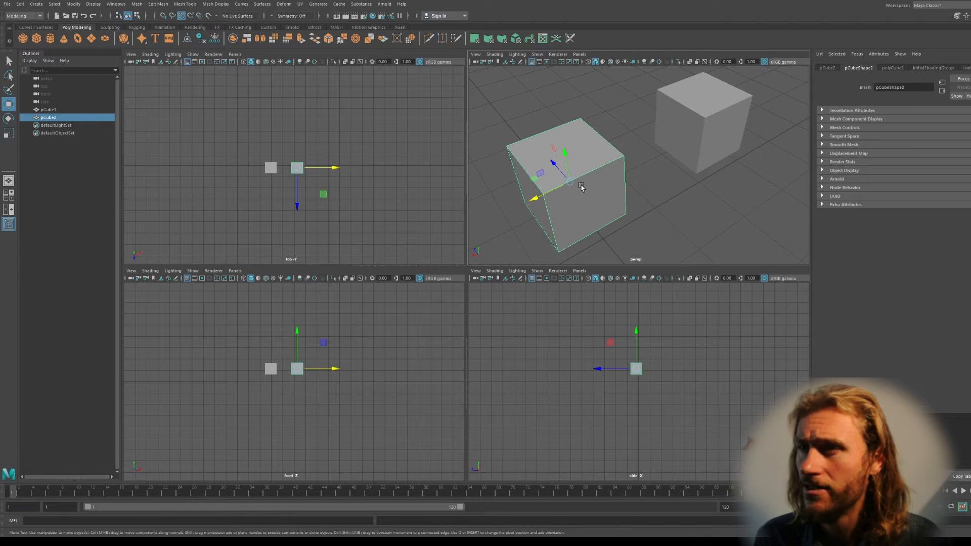
{"action": "key", "text": "v"}
{"action": "key", "text": "v"}
{"action": "key", "text": "v"}
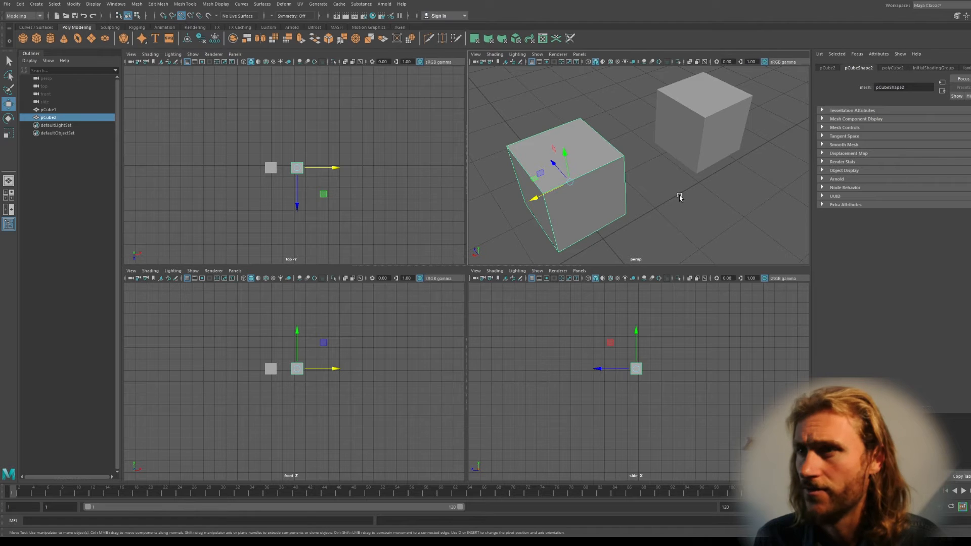
Vertex-snap pCube2 onto pCube1, checking the overlap in wireframe view
{"action": "left_click_drag", "start_coordinate": [572, 183], "coordinate": [657, 100]}
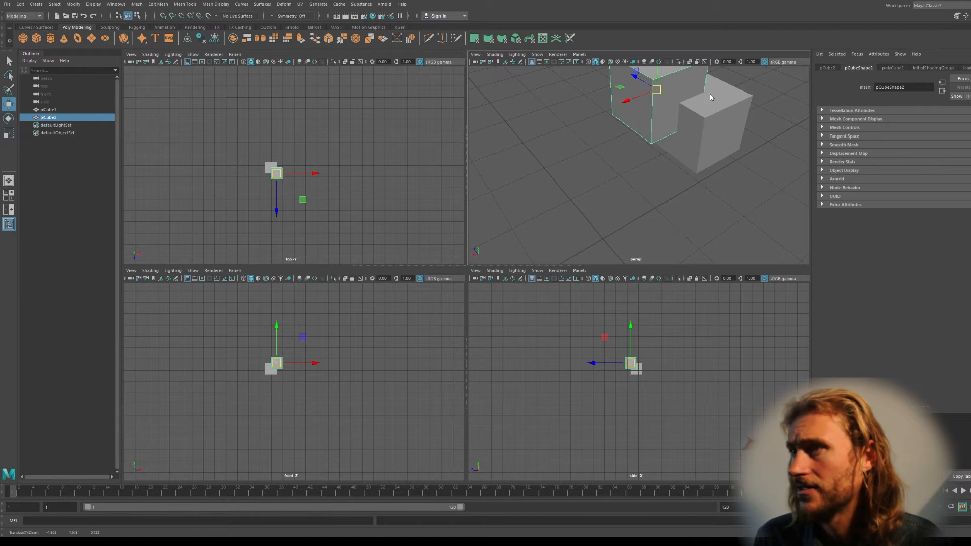
{"action": "left_click_drag", "start_coordinate": [714, 132], "coordinate": [635, 187], "text": "alt"}
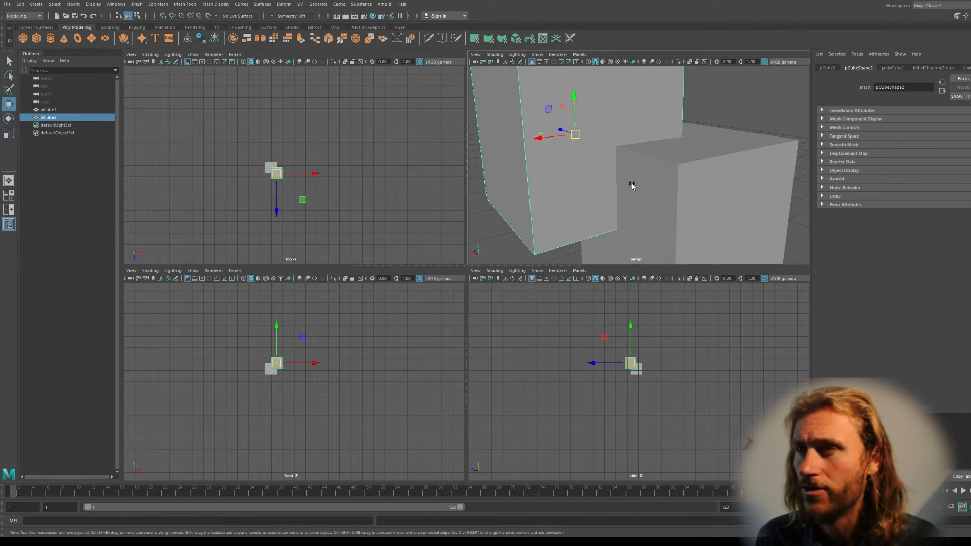
{"action": "key", "text": "4"}
{"action": "mouse_move", "coordinate": [629, 189]}
{"action": "left_mouse_down", "text": "alt"}
{"action": "mouse_move", "coordinate": [615, 161]}
{"action": "mouse_move", "coordinate": [670, 158]}
{"action": "mouse_move", "coordinate": [617, 169]}
{"action": "mouse_move", "coordinate": [676, 149]}
{"action": "mouse_move", "coordinate": [596, 177]}
{"action": "left_mouse_up", "text": "alt"}
{"action": "middle_click_drag", "start_coordinate": [596, 177], "coordinate": [622, 169], "text": "alt"}
{"action": "scroll", "coordinate": [609, 172], "scroll_direction": "down", "scroll_amount": 5}
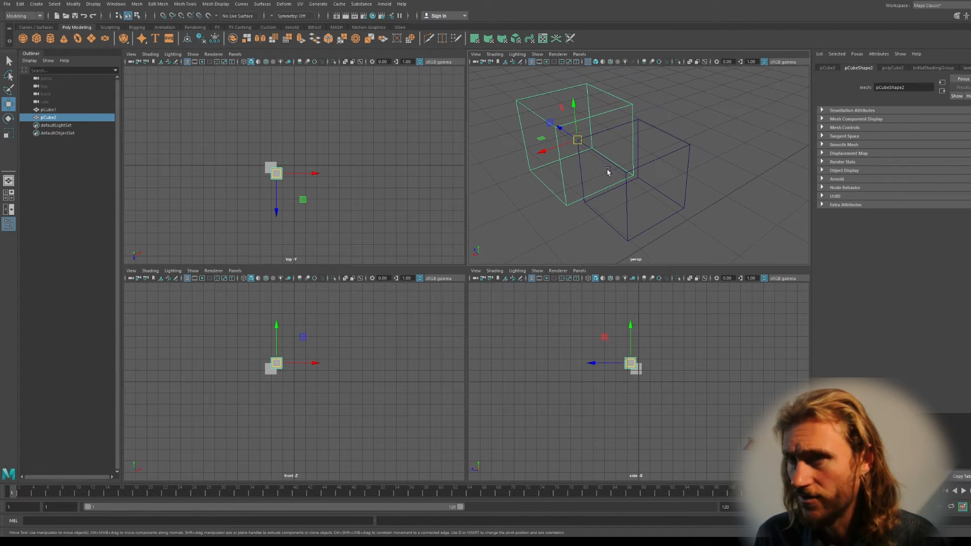
{"action": "left_click_drag", "start_coordinate": [579, 143], "coordinate": [626, 170]}
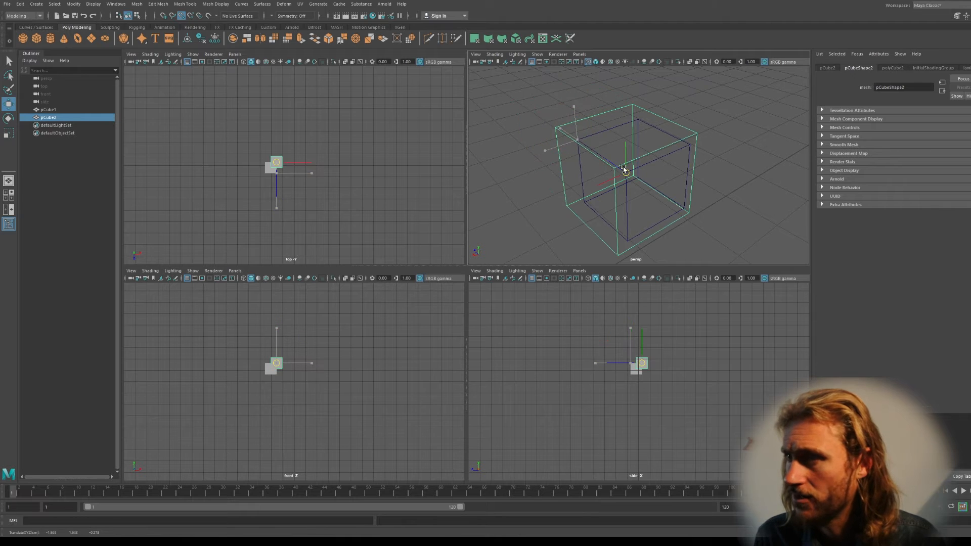
{"action": "left_click_drag", "start_coordinate": [691, 201], "coordinate": [692, 146], "text": "alt"}
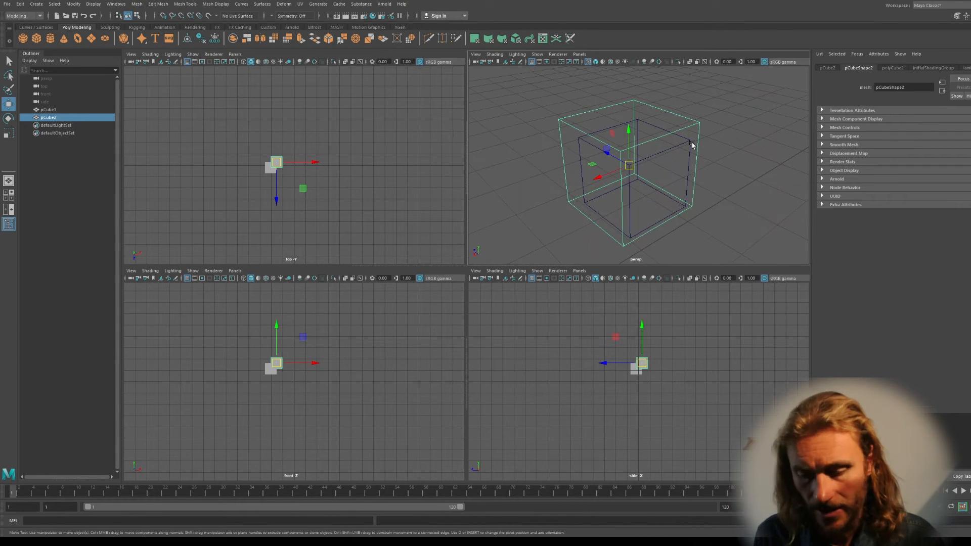
Return to shaded view, pull pCube1 away along Z, and enable grid snapping
{"action": "key", "text": "5"}
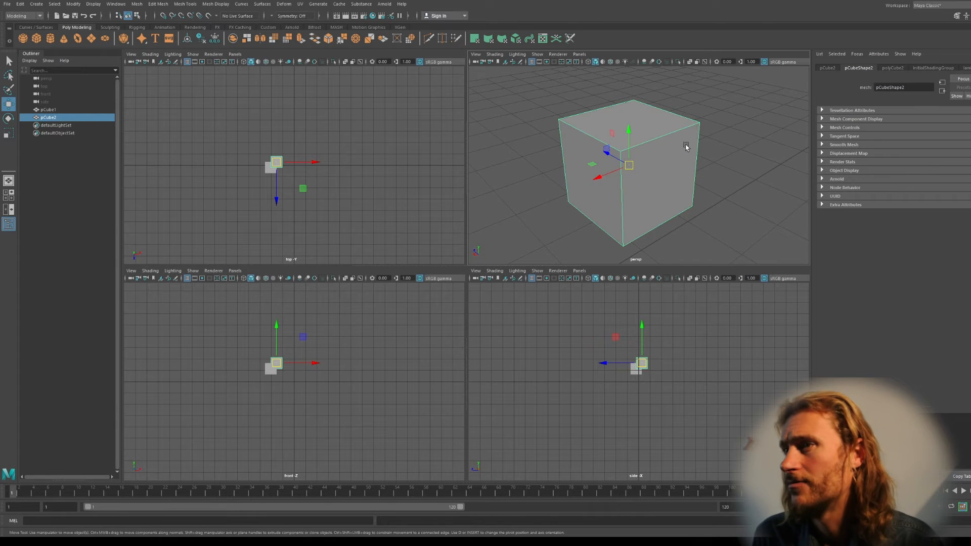
{"action": "mouse_move", "coordinate": [693, 152]}
{"action": "left_mouse_down", "text": "alt"}
{"action": "mouse_move", "coordinate": [590, 159]}
{"action": "mouse_move", "coordinate": [613, 143]}
{"action": "mouse_move", "coordinate": [639, 170]}
{"action": "left_mouse_up", "text": "alt"}
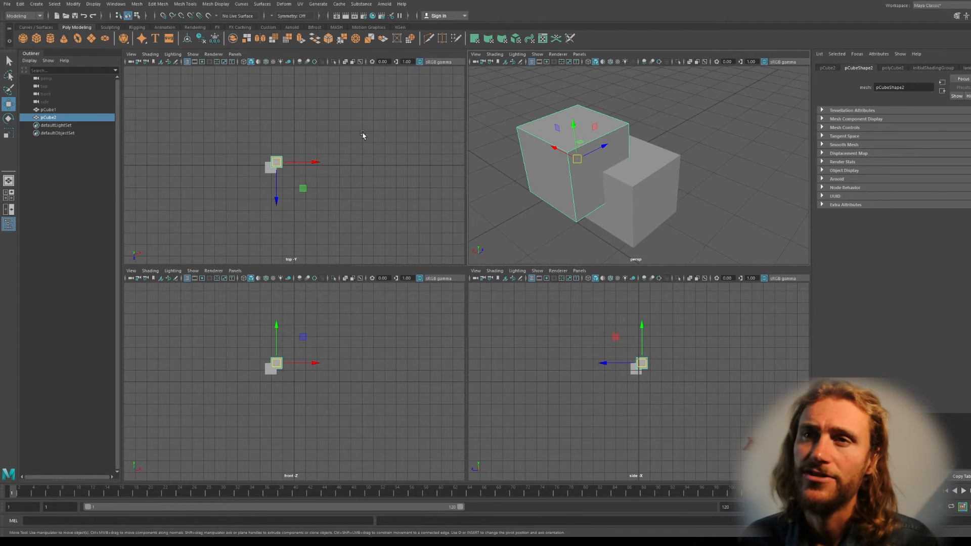
{"action": "scroll", "coordinate": [617, 146], "scroll_direction": "down", "scroll_amount": 6}
{"action": "left_click_drag", "start_coordinate": [618, 146], "coordinate": [708, 103], "text": "alt"}
{"action": "left_click", "coordinate": [627, 146]}
{"action": "middle_click_drag", "start_coordinate": [701, 139], "coordinate": [619, 188], "text": "alt"}
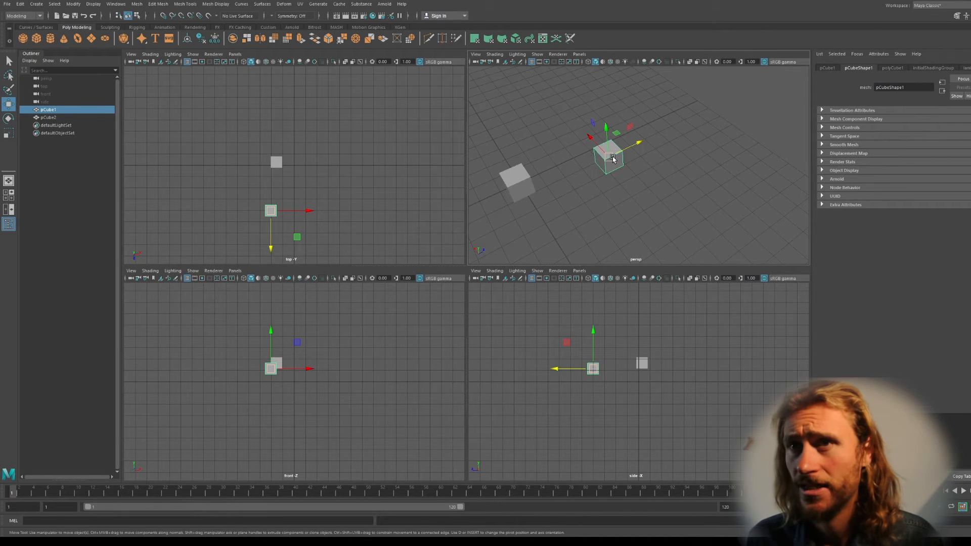
{"action": "left_click", "coordinate": [163, 15]}
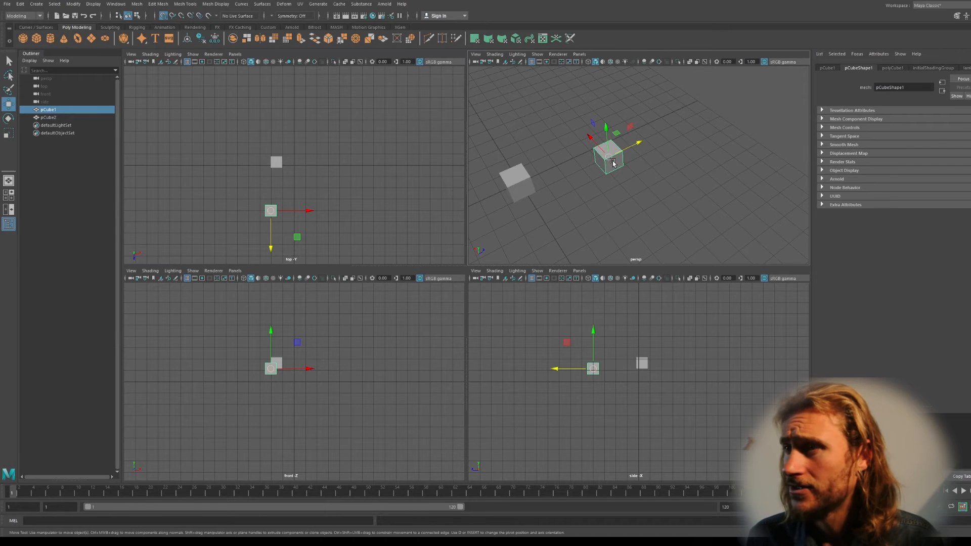
Grid-snap pCube1 to a new point and slide it along Z away from pCube2
{"action": "key", "text": "x"}
{"action": "key", "text": "x"}
{"action": "key", "text": "x"}
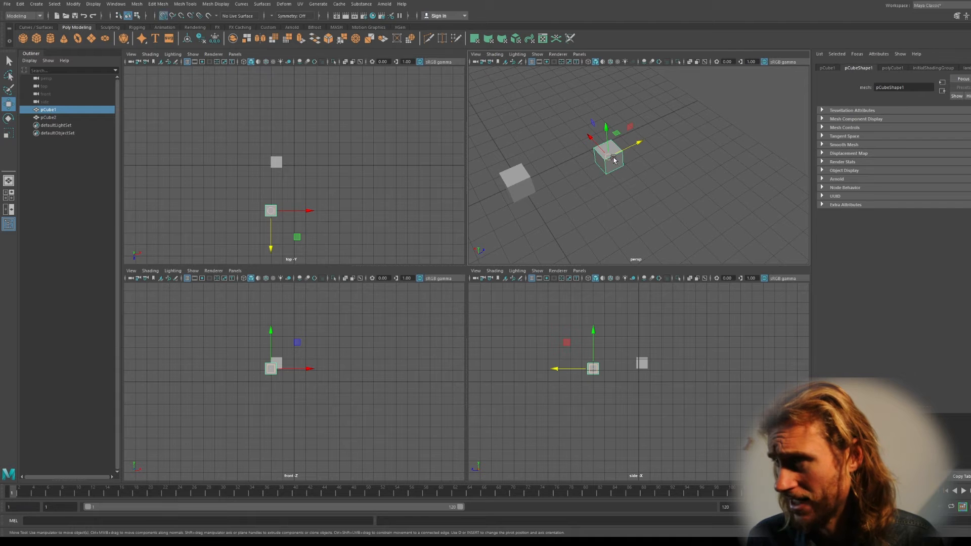
{"action": "key", "text": "x"}
{"action": "key", "text": "x"}
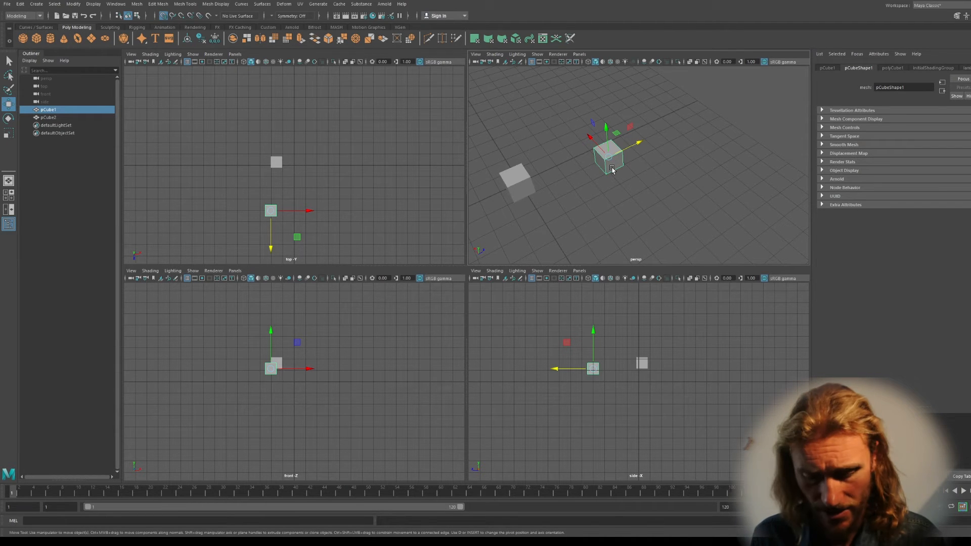
{"action": "left_click_drag", "start_coordinate": [610, 158], "coordinate": [592, 179]}
{"action": "mouse_move", "coordinate": [569, 383]}
{"action": "left_mouse_down"}
{"action": "mouse_move", "coordinate": [648, 388]}
{"action": "mouse_move", "coordinate": [662, 404]}
{"action": "mouse_move", "coordinate": [554, 391]}
{"action": "left_mouse_up"}
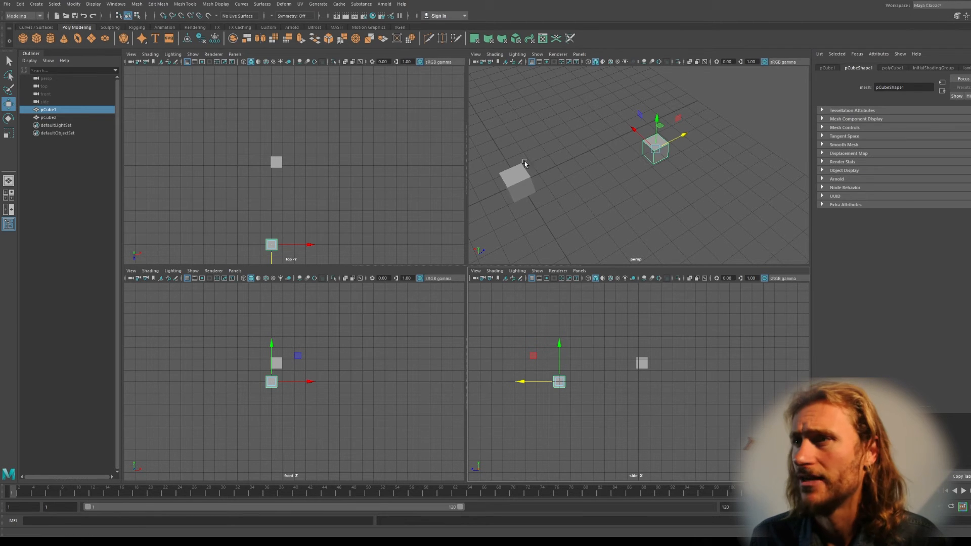
Create a NURBS circle, move it along Z, then maximize the top view and select pCube1
{"action": "left_click", "coordinate": [34, 28]}
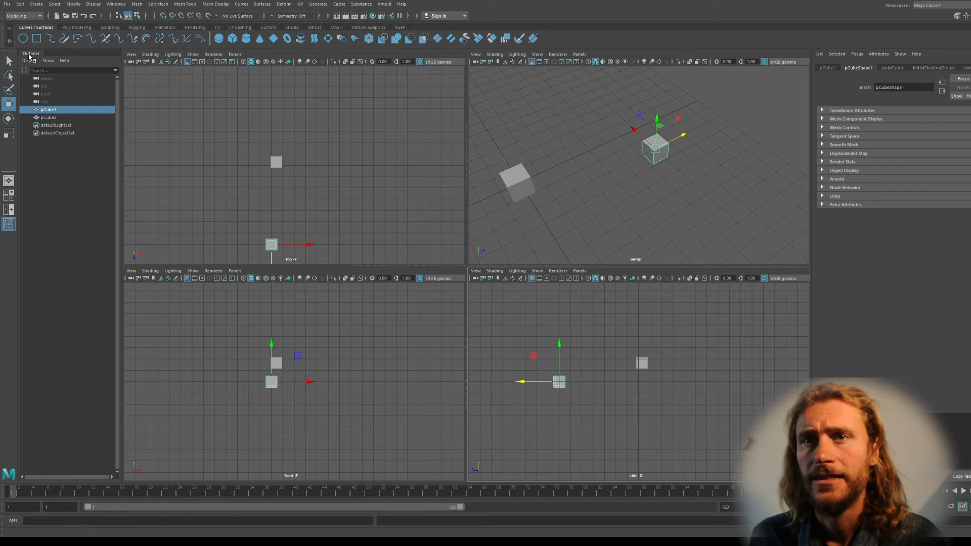
{"action": "left_click", "coordinate": [23, 39]}
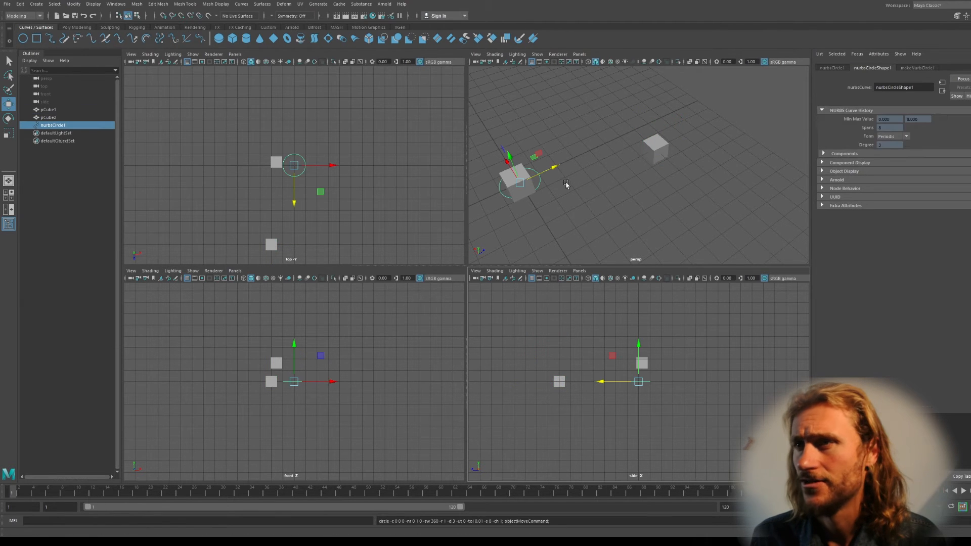
{"action": "left_click_drag", "start_coordinate": [554, 169], "coordinate": [669, 129]}
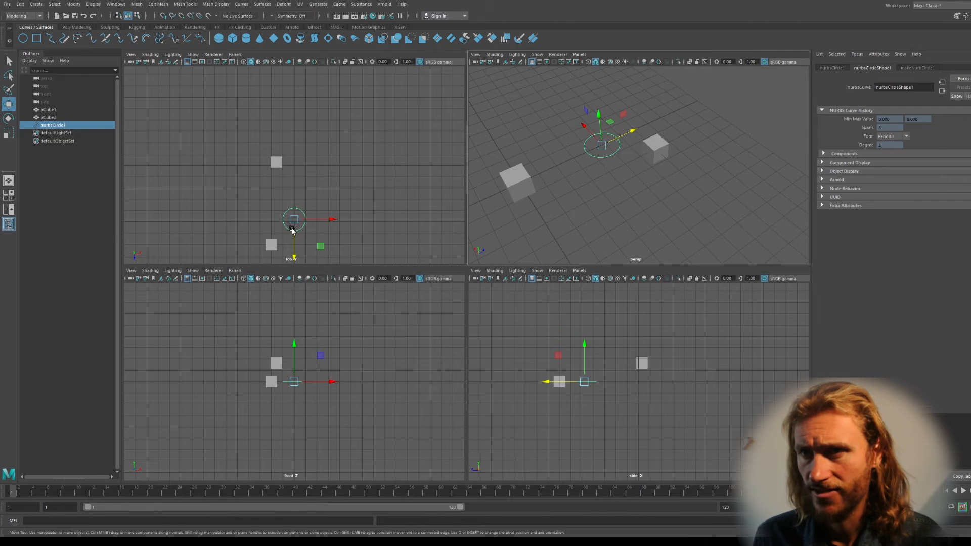
{"action": "key", "text": "space"}
{"action": "left_click", "coordinate": [419, 433]}
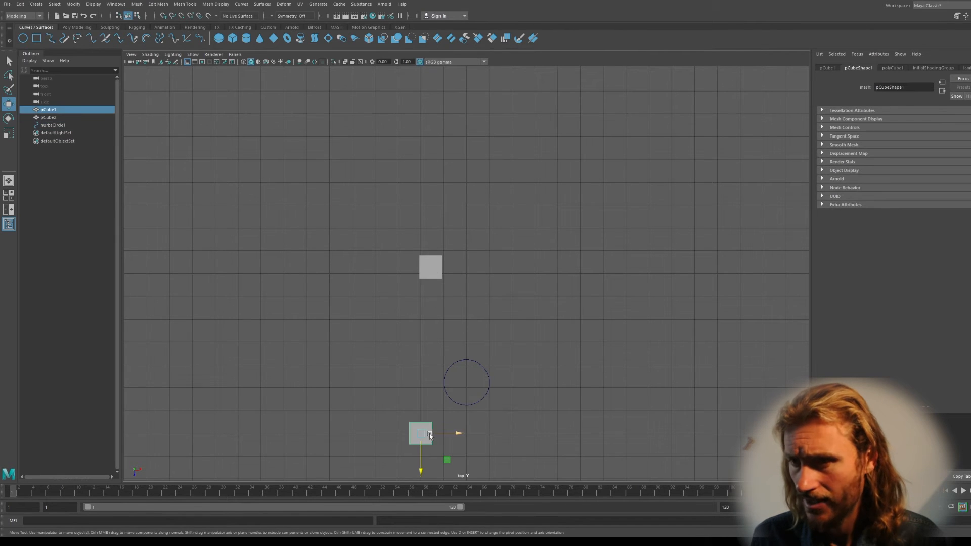
Move pCube1 in the top view, snapping it onto a nearby grid point
{"action": "left_click_drag", "start_coordinate": [421, 470], "coordinate": [420, 408]}
{"action": "left_click_drag", "start_coordinate": [458, 372], "coordinate": [469, 373]}
{"action": "key", "text": "x"}
{"action": "left_click_drag", "start_coordinate": [452, 400], "coordinate": [470, 389]}
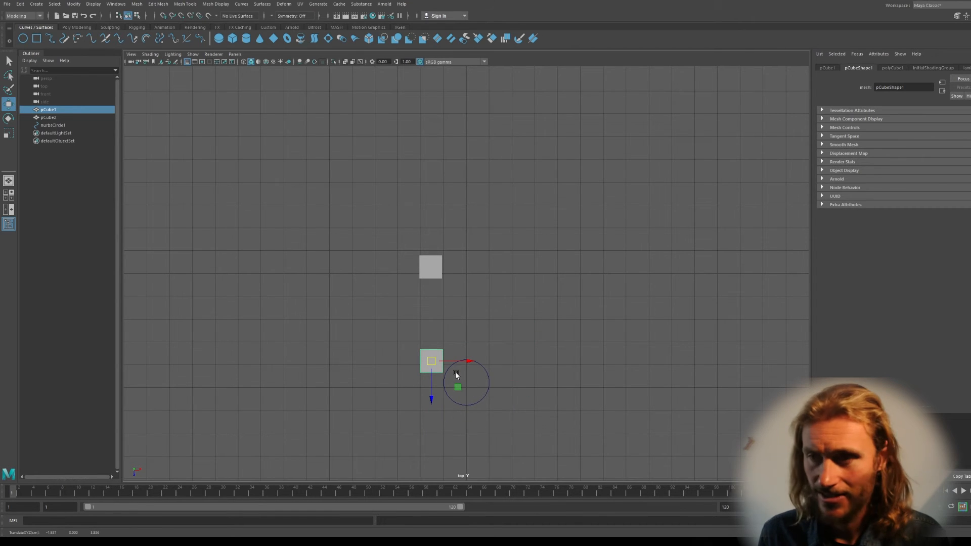
In a single perspective view, reposition pCube1 in front of the NURBS circle
{"action": "key", "text": "space"}
{"action": "key", "text": "space"}
{"action": "left_click_drag", "start_coordinate": [617, 219], "coordinate": [505, 283], "text": "alt"}
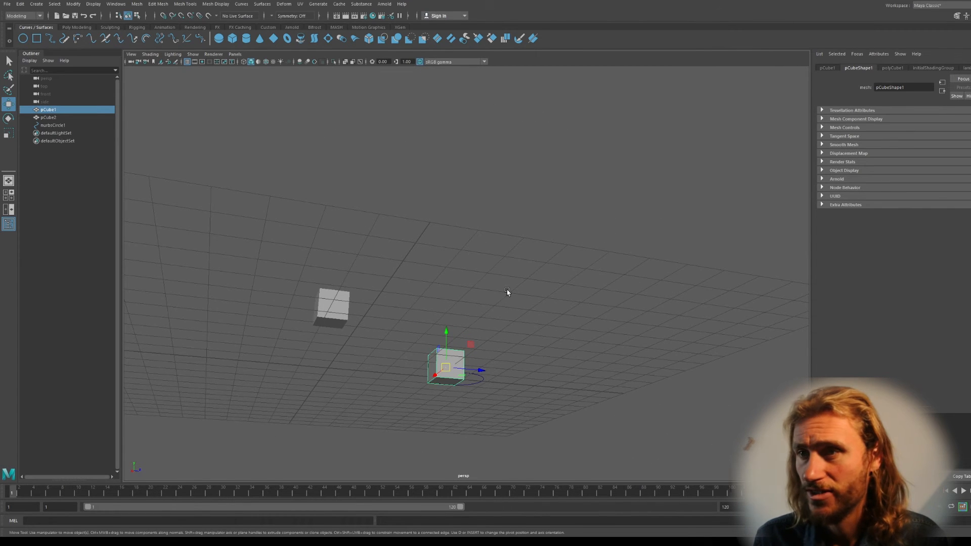
{"action": "left_click_drag", "start_coordinate": [509, 303], "coordinate": [479, 304], "text": "alt"}
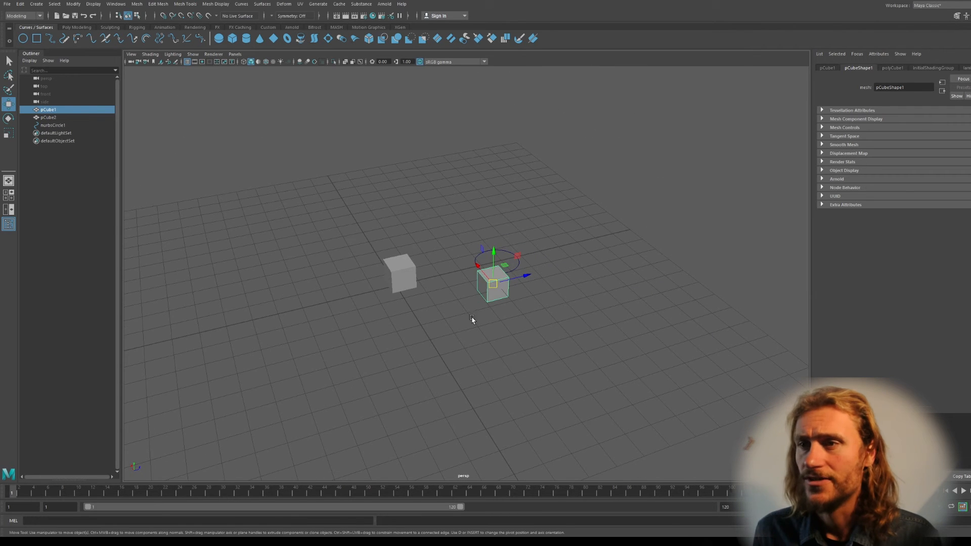
{"action": "left_click_drag", "start_coordinate": [480, 268], "coordinate": [521, 325]}
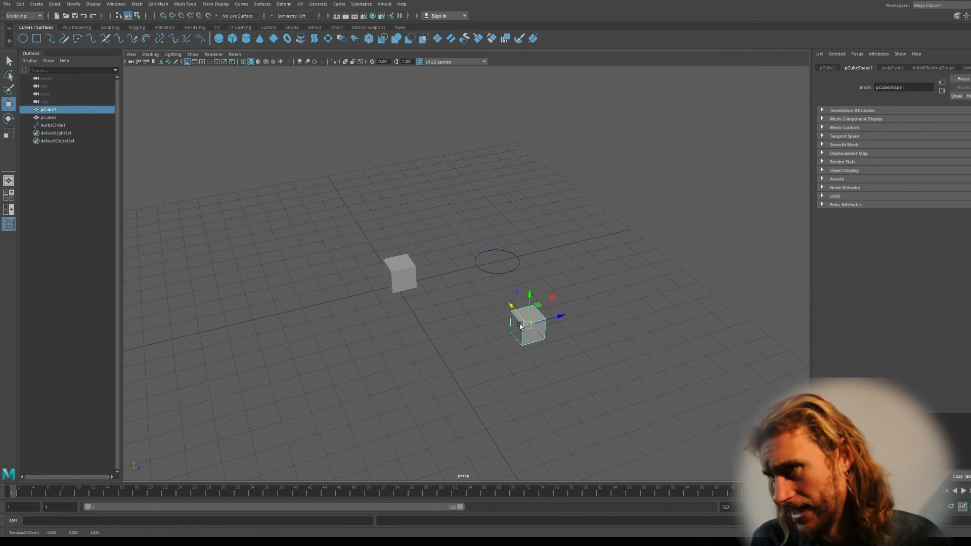
{"action": "left_click_drag", "start_coordinate": [556, 318], "coordinate": [464, 352]}
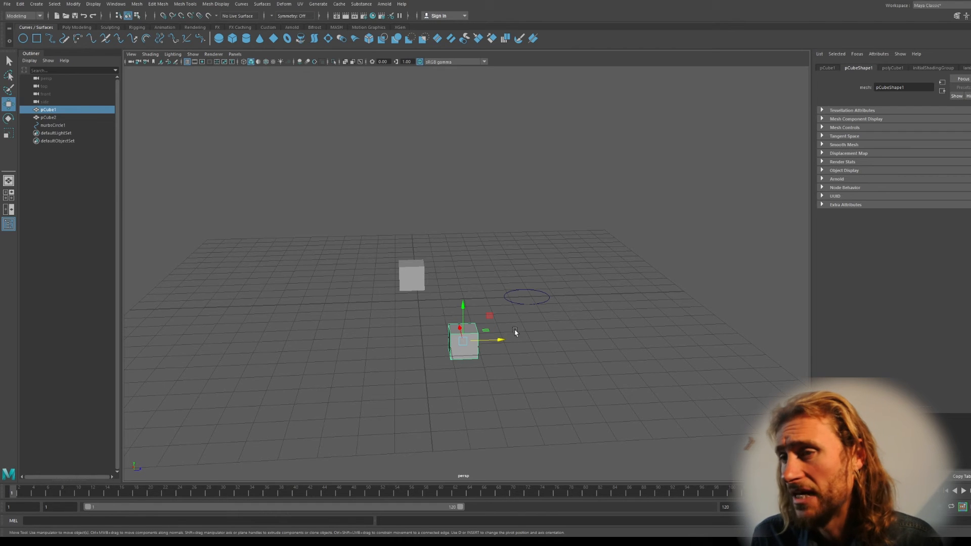
Scale pCube1 tall along Y and rotate it about Z
{"action": "key", "text": "r"}
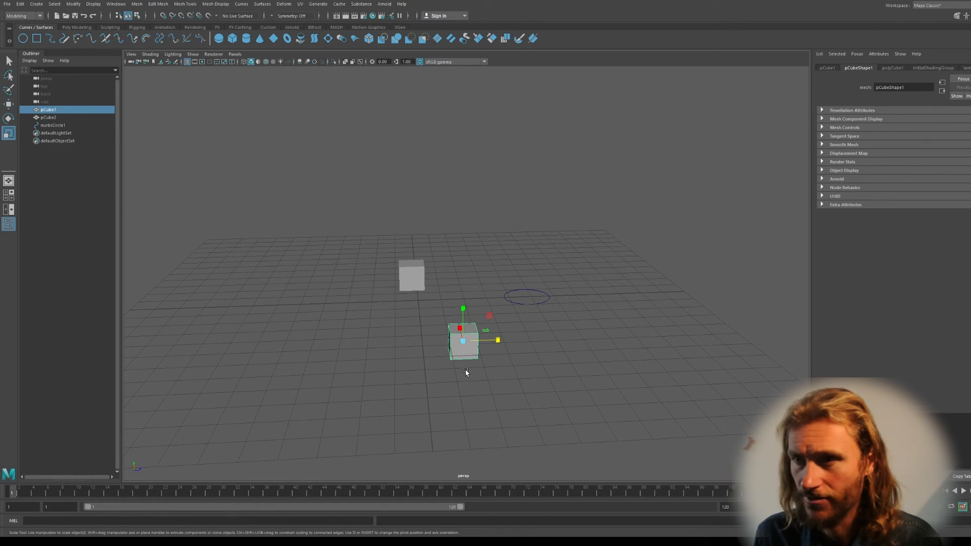
{"action": "left_click_drag", "start_coordinate": [464, 309], "coordinate": [461, 147]}
{"action": "key", "text": "e"}
{"action": "left_click_drag", "start_coordinate": [466, 350], "coordinate": [475, 424]}
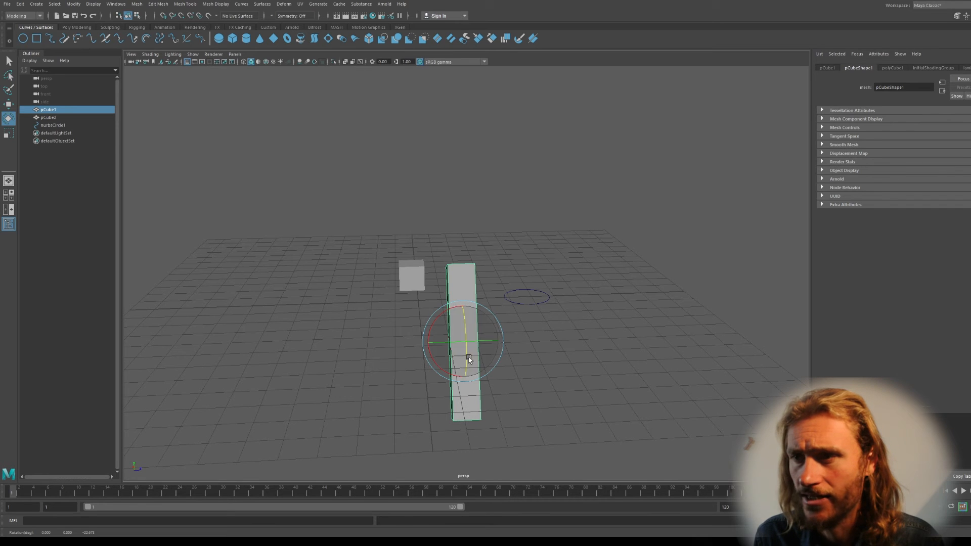
{"action": "mouse_move", "coordinate": [467, 344]}
{"action": "left_mouse_down"}
{"action": "mouse_move", "coordinate": [461, 327]}
{"action": "mouse_move", "coordinate": [480, 382]}
{"action": "mouse_move", "coordinate": [462, 340]}
{"action": "left_mouse_up"}
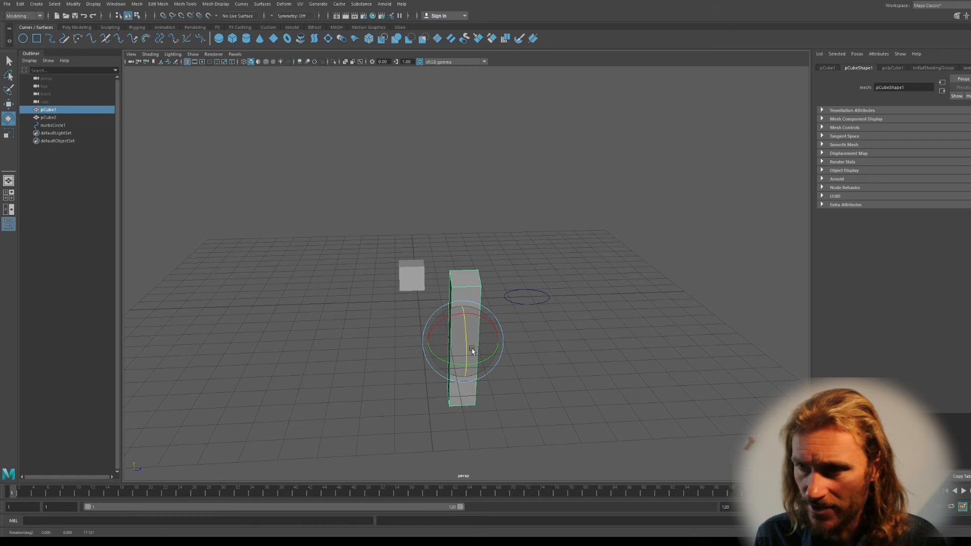
{"action": "mouse_move", "coordinate": [464, 347]}
{"action": "left_mouse_down"}
{"action": "mouse_move", "coordinate": [464, 329]}
{"action": "mouse_move", "coordinate": [469, 349]}
{"action": "left_mouse_up"}
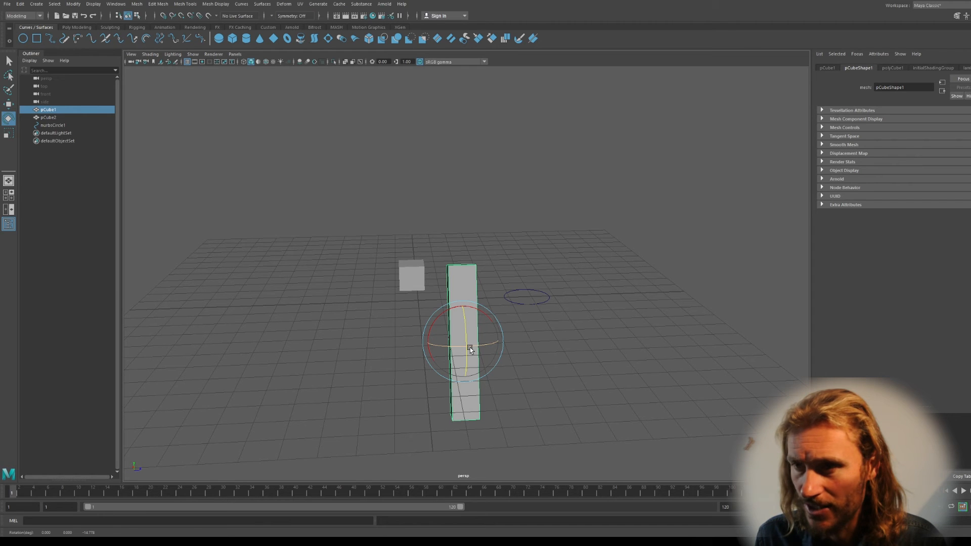
Move the pivot to the pillar's base and rotate it to lean slightly
{"action": "key", "text": "d"}
{"action": "left_click_drag", "start_coordinate": [462, 304], "coordinate": [461, 383]}
{"action": "key", "text": "d"}
{"action": "left_click_drag", "start_coordinate": [468, 413], "coordinate": [531, 390]}
{"action": "mouse_move", "coordinate": [447, 377]}
{"action": "left_mouse_down"}
{"action": "mouse_move", "coordinate": [441, 349]}
{"action": "mouse_move", "coordinate": [464, 380]}
{"action": "mouse_move", "coordinate": [444, 394]}
{"action": "mouse_move", "coordinate": [433, 384]}
{"action": "left_mouse_up"}
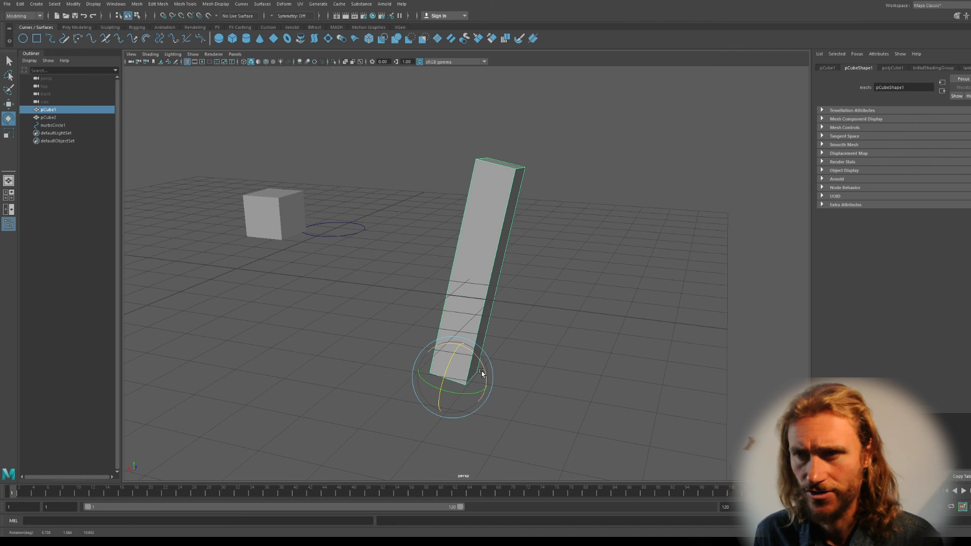
Lean the pillar to the upper right, then move its pivot to the pillar's bottom edge in the front view
{"action": "left_click_drag", "start_coordinate": [478, 357], "coordinate": [452, 336]}
{"action": "key", "text": "r"}
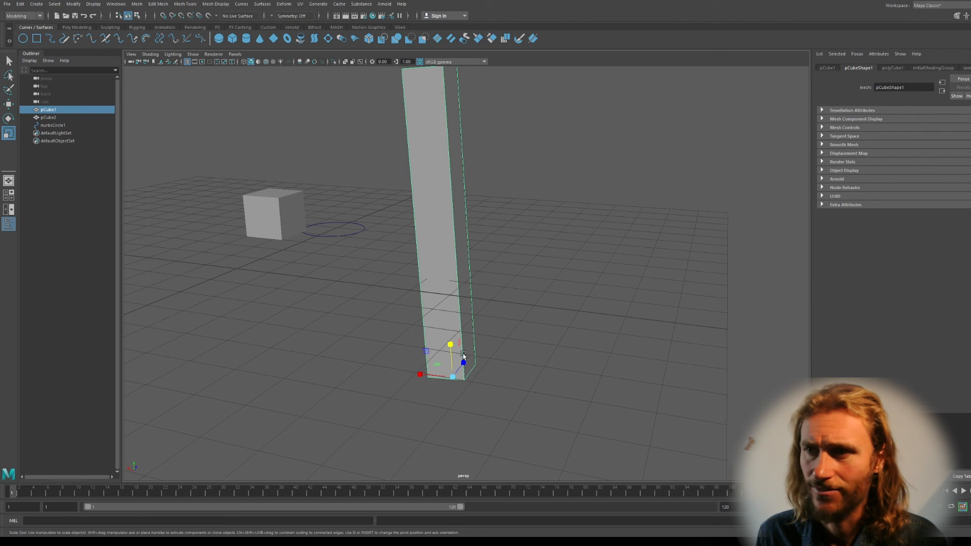
{"action": "key", "text": "space"}
{"action": "key", "text": "space"}
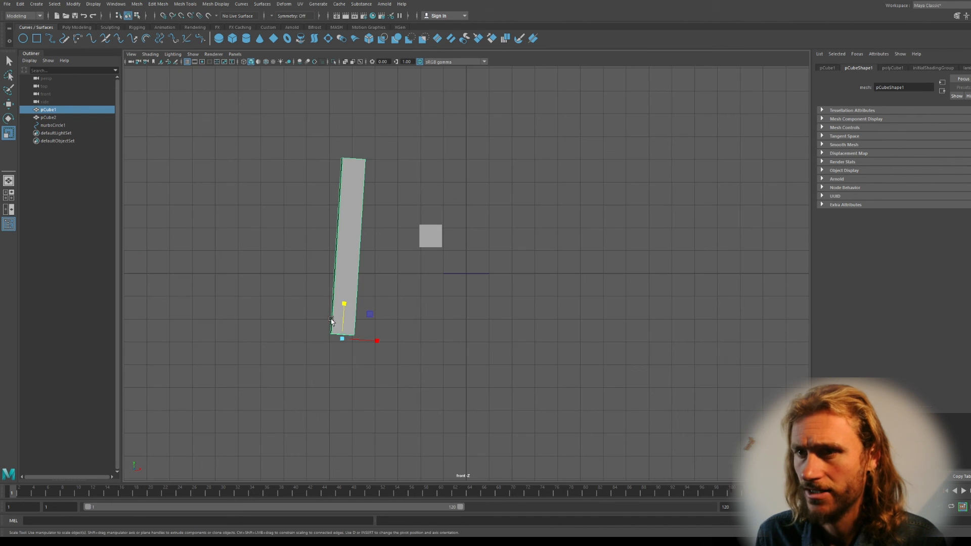
{"action": "scroll", "coordinate": [345, 331], "scroll_direction": "up", "scroll_amount": 3}
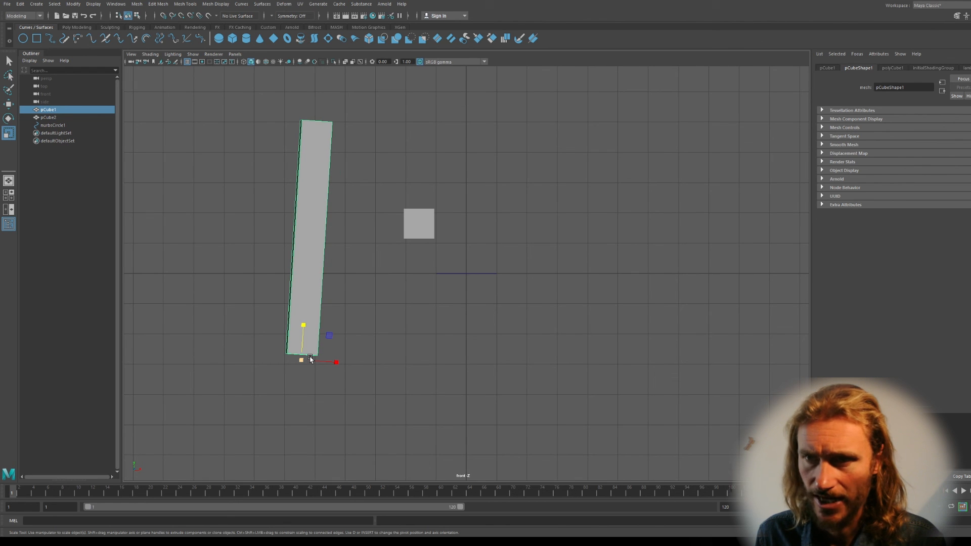
{"action": "key", "text": "d"}
{"action": "left_click_drag", "start_coordinate": [305, 324], "coordinate": [306, 319]}
{"action": "key", "text": "d"}
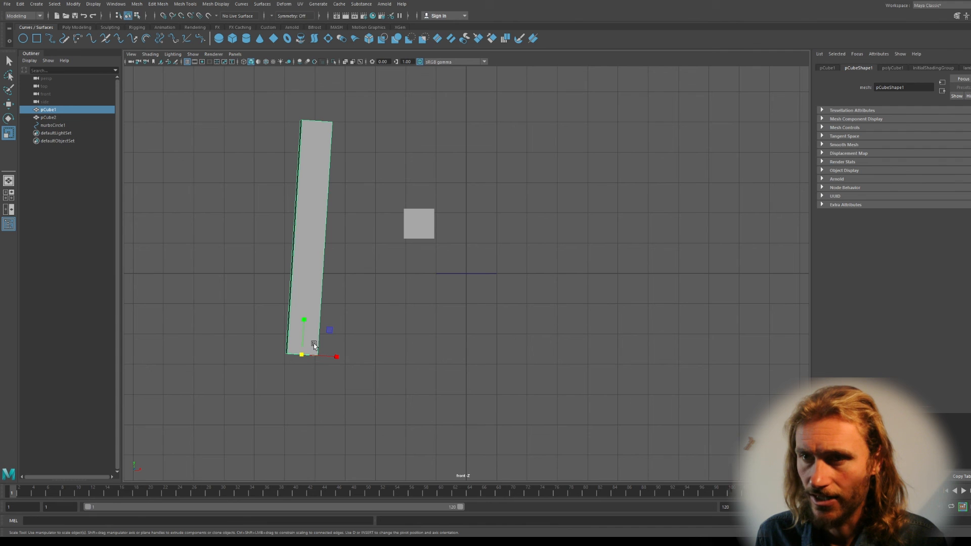
Scale the pillar along Y to about 6 units tall and re-centre its pivot
{"action": "left_click_drag", "start_coordinate": [303, 320], "coordinate": [304, 375]}
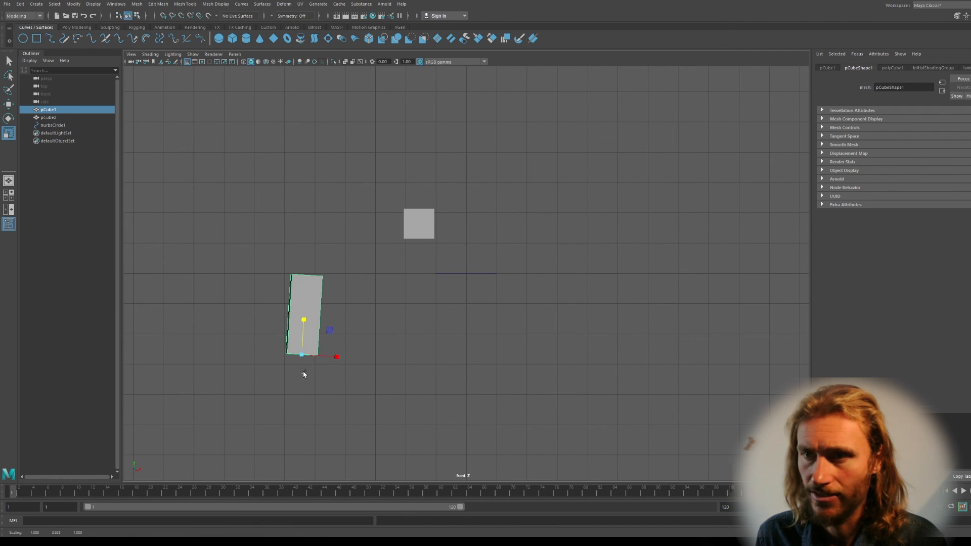
{"action": "left_click_drag", "start_coordinate": [304, 320], "coordinate": [312, 303]}
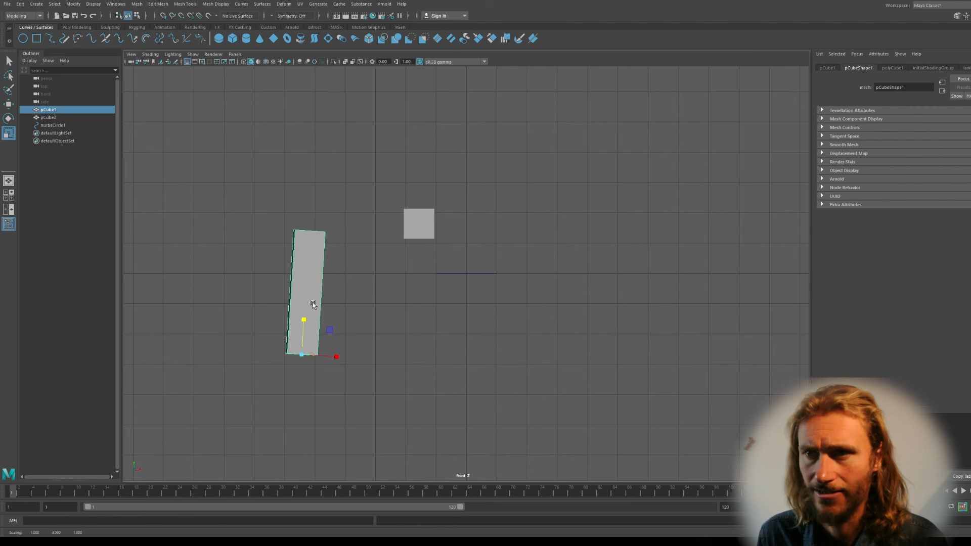
{"action": "key", "text": "space"}
{"action": "key", "text": "space"}
{"action": "mouse_move", "coordinate": [442, 289]}
{"action": "left_mouse_down", "text": "alt"}
{"action": "mouse_move", "coordinate": [533, 284]}
{"action": "mouse_move", "coordinate": [429, 303]}
{"action": "left_mouse_up", "text": "alt"}
{"action": "middle_click_drag", "start_coordinate": [466, 297], "coordinate": [537, 300], "text": "alt"}
{"action": "left_click_drag", "start_coordinate": [537, 300], "coordinate": [530, 357], "text": "alt"}
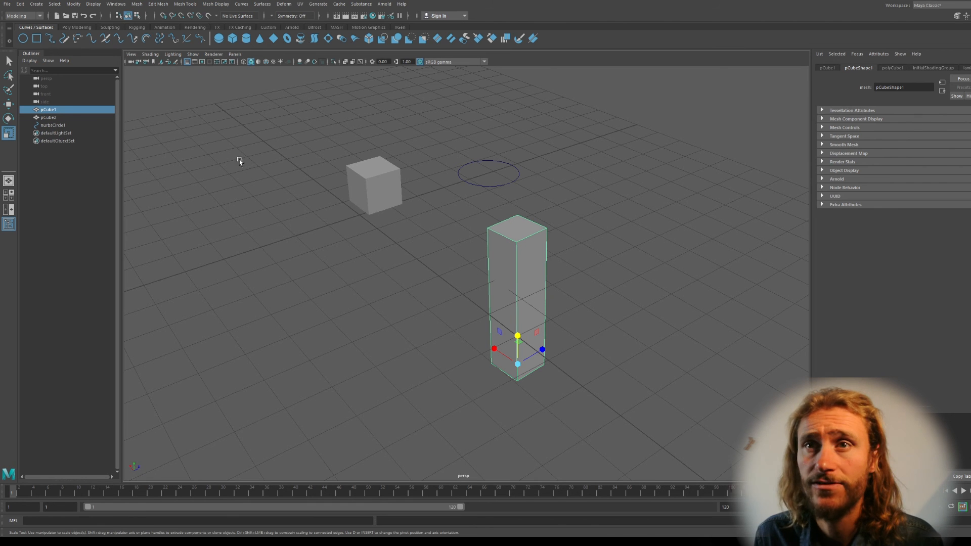
{"action": "left_click", "coordinate": [74, 4]}
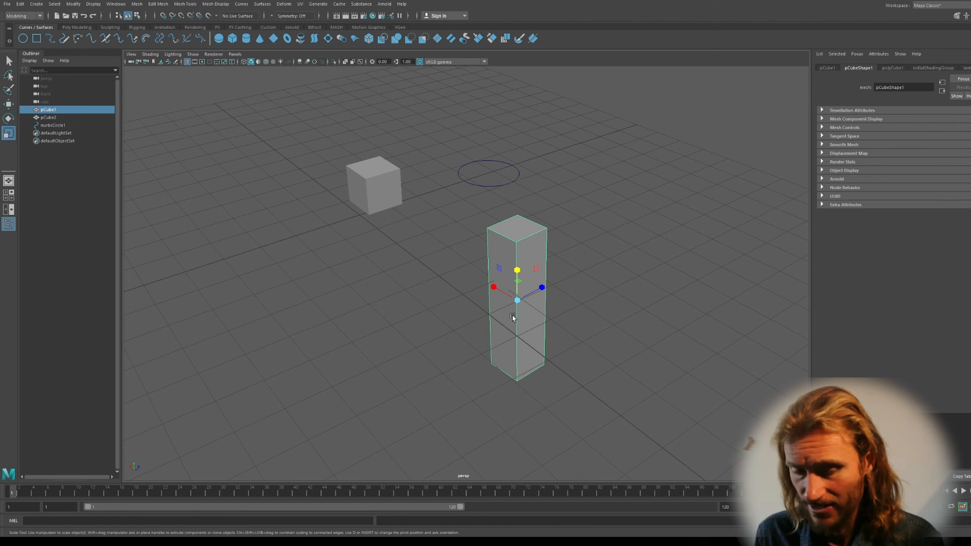
{"action": "key", "text": "e"}
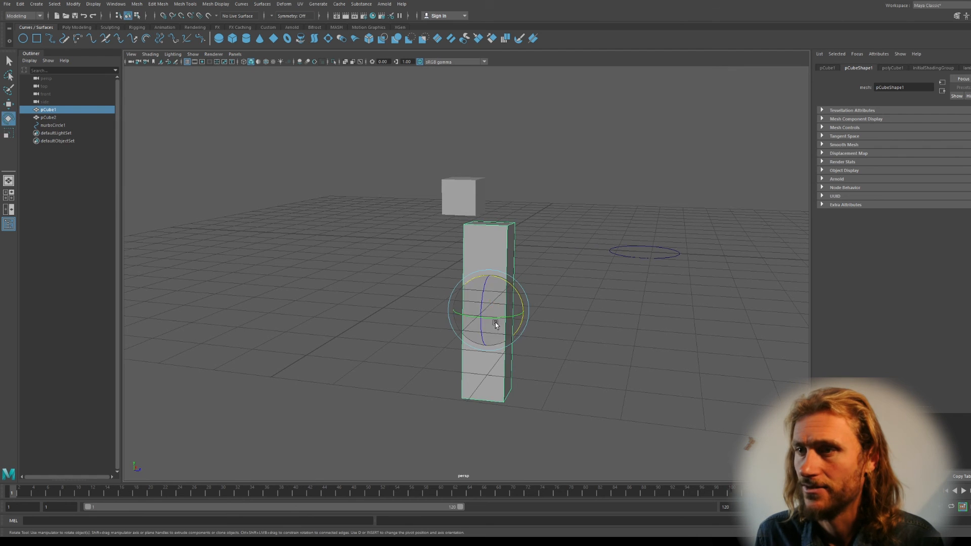